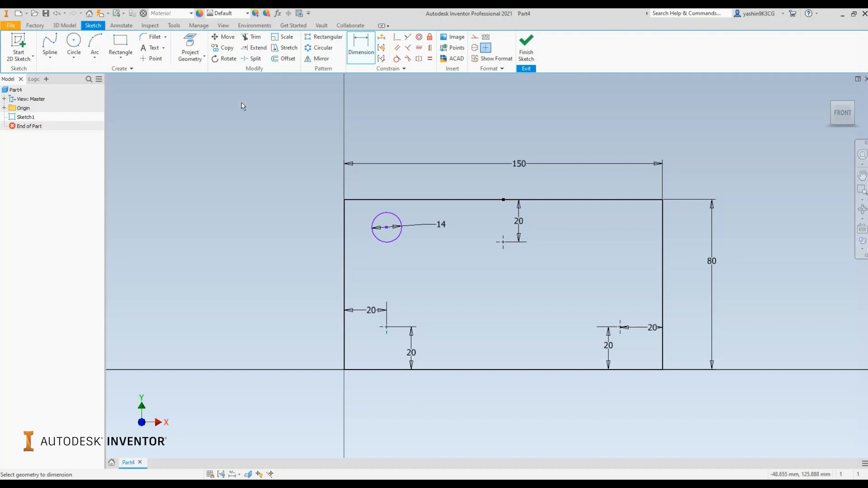
Move the 14 mm circle by its centre onto the sketch point 20 mm below the midpoint of the rectangle's top edge
middle_click_drag(333, 286, 252, 221)
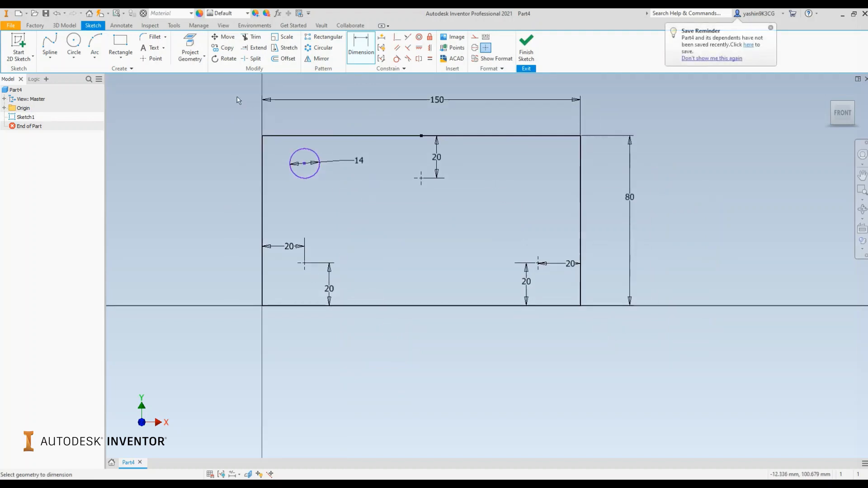
left_click(233, 42)
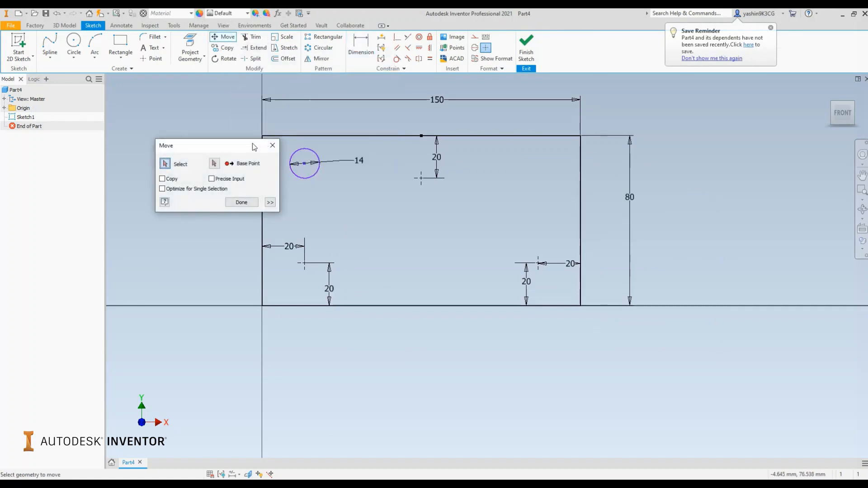
left_click_drag(249, 143, 210, 123)
scroll(291, 122, "down", 3)
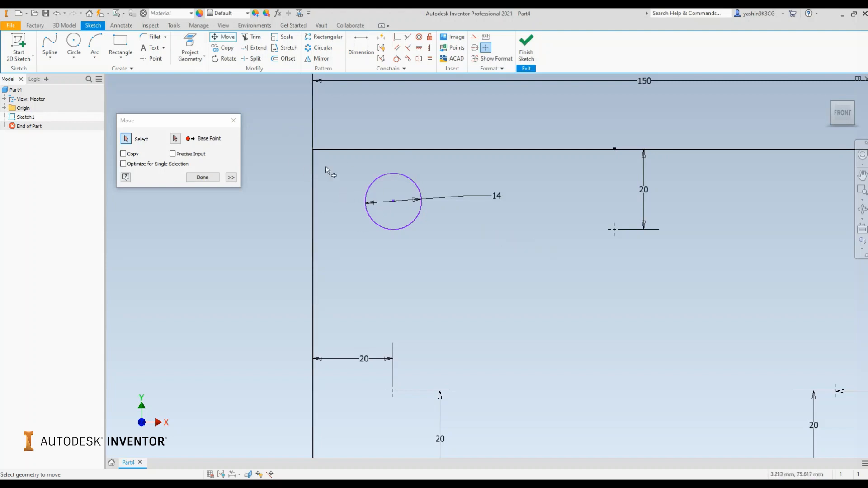
left_click_drag(162, 117, 224, 109)
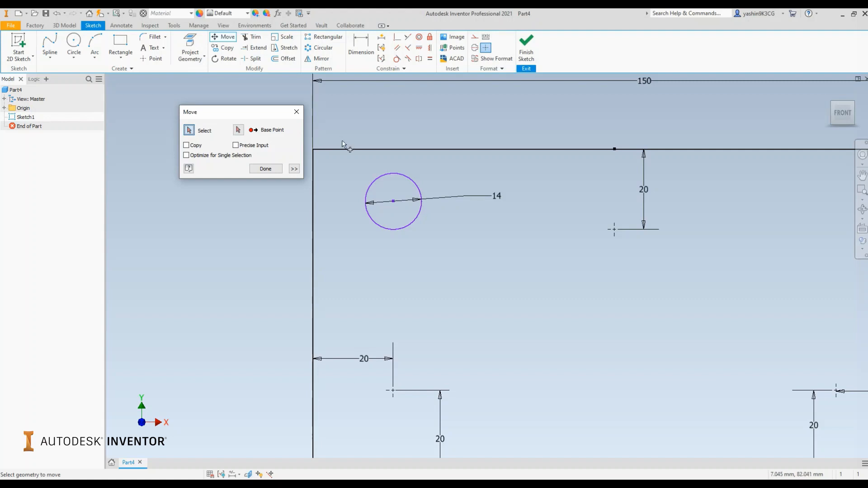
left_click(407, 178)
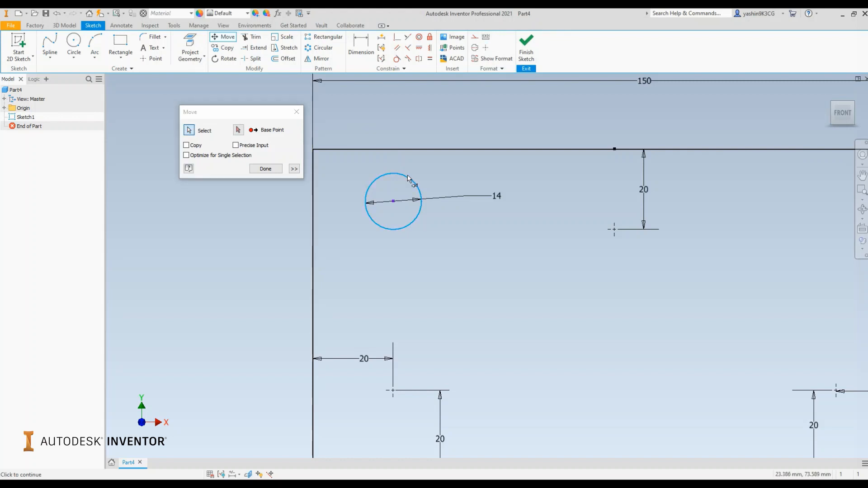
left_click_drag(247, 114, 274, 112)
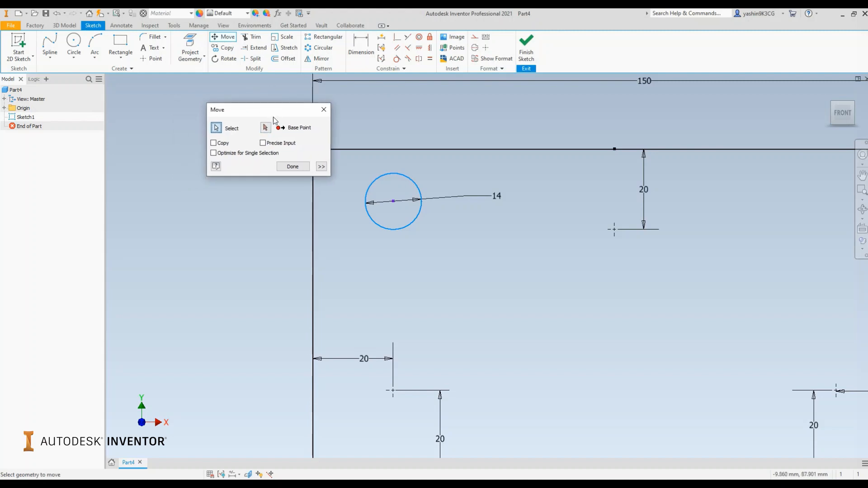
left_click(265, 128)
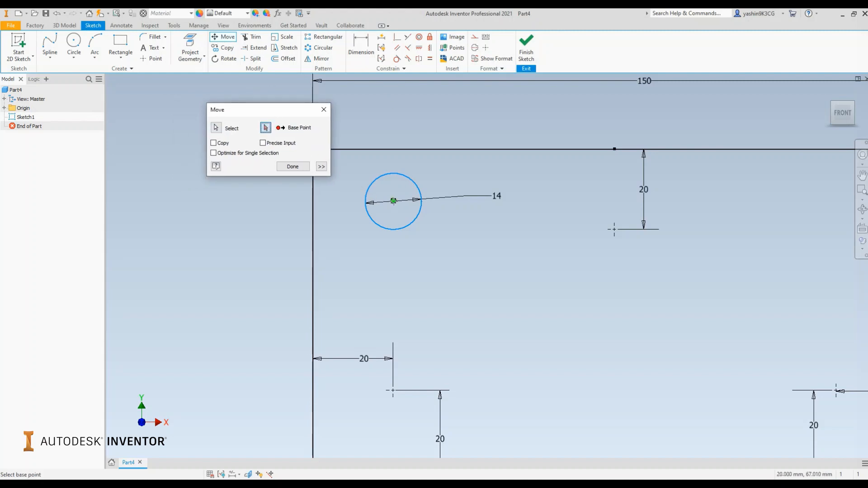
middle_click_drag(390, 195, 406, 193)
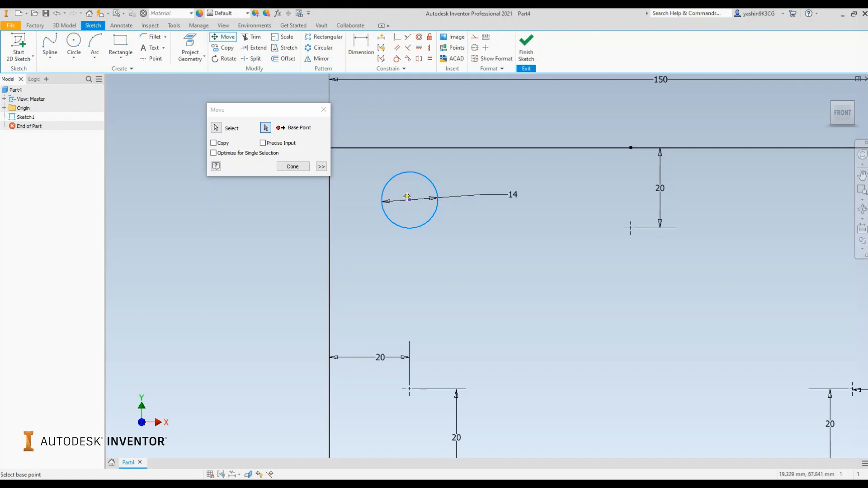
left_click(410, 199)
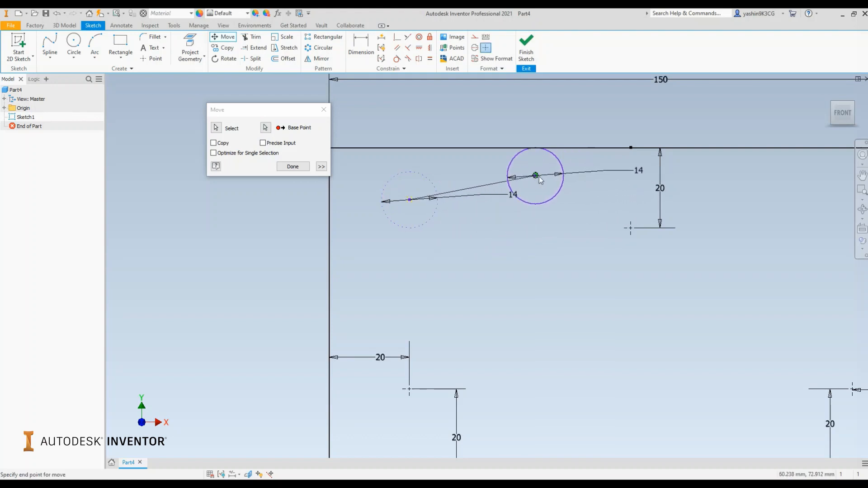
middle_click_drag(535, 177, 417, 164)
scroll(703, 314, "down", 3)
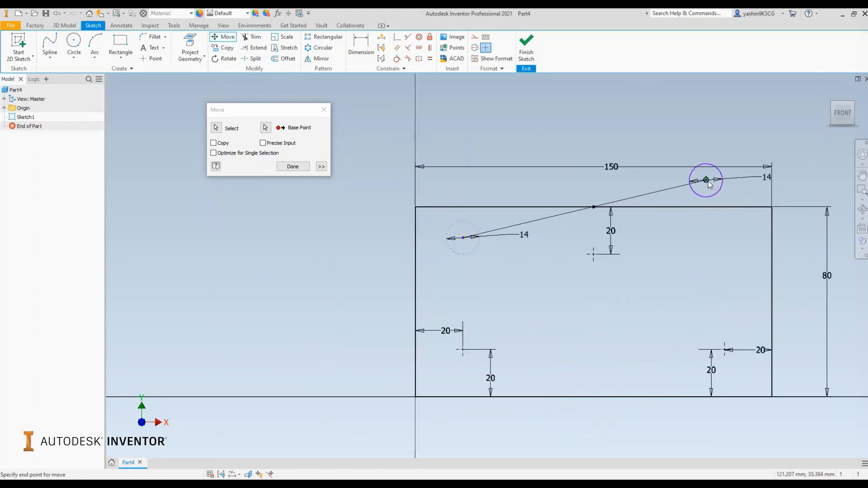
middle_click_drag(666, 226, 511, 201)
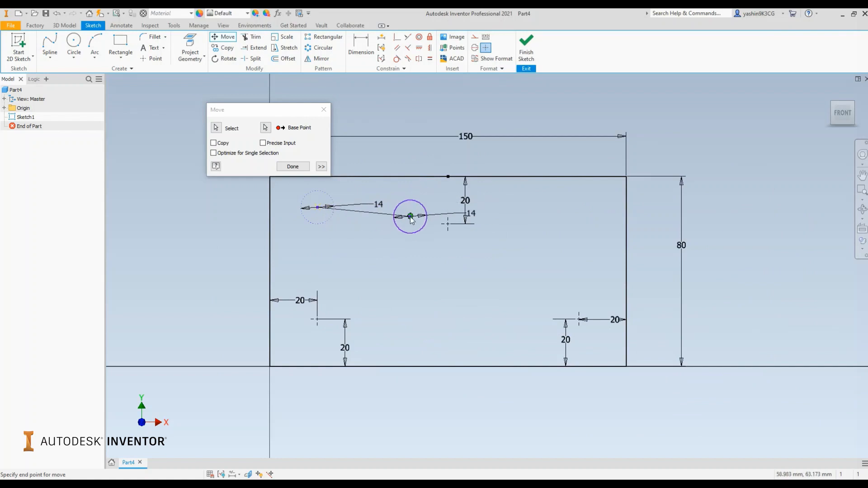
scroll(407, 229, "up", 3)
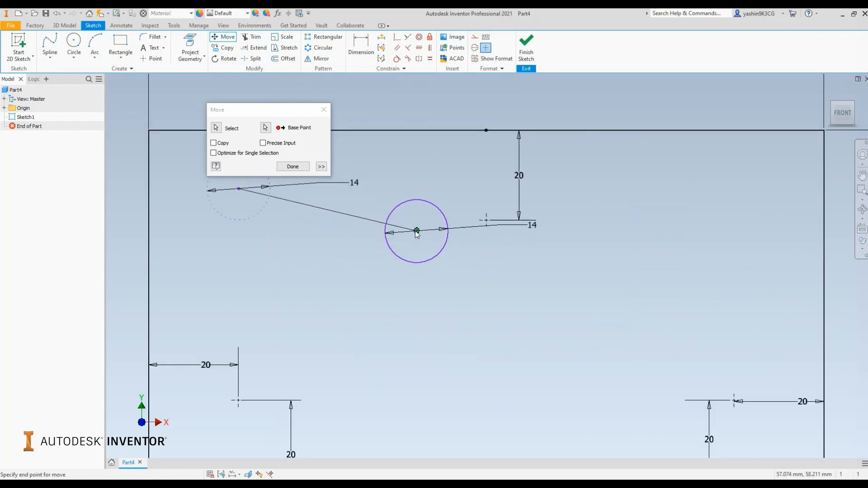
left_click(487, 223)
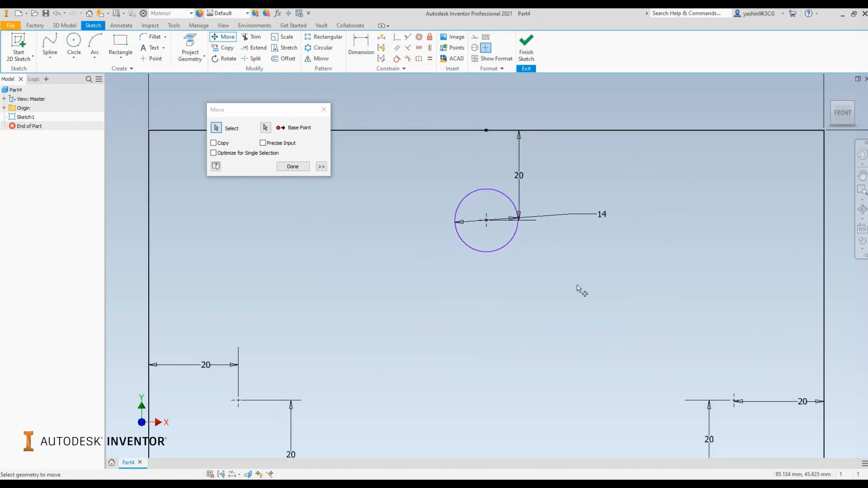
scroll(577, 286, "down", 4)
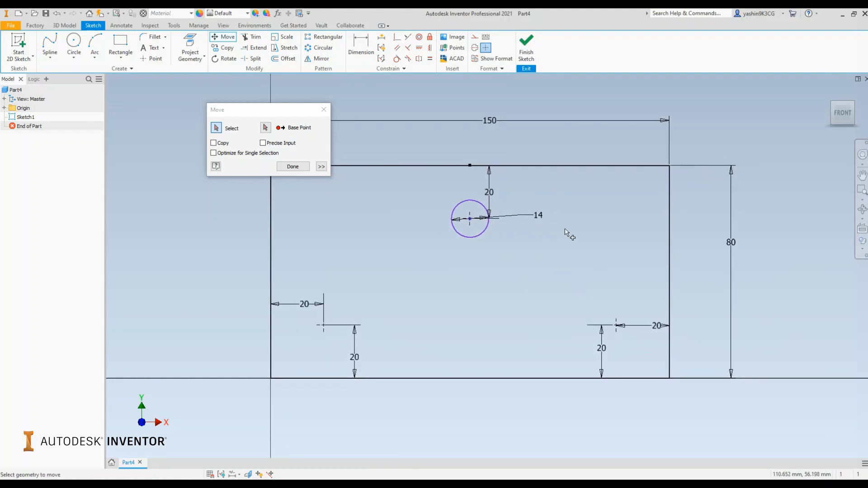
left_click(292, 167)
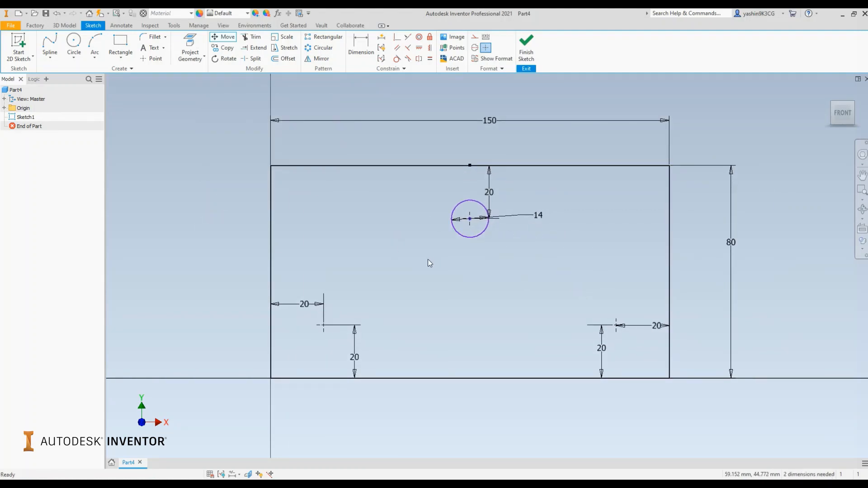
Copy the upper circle with the Move tool from its centre onto the rectangle's lower-right sketch point
middle_click_drag(400, 255, 373, 248)
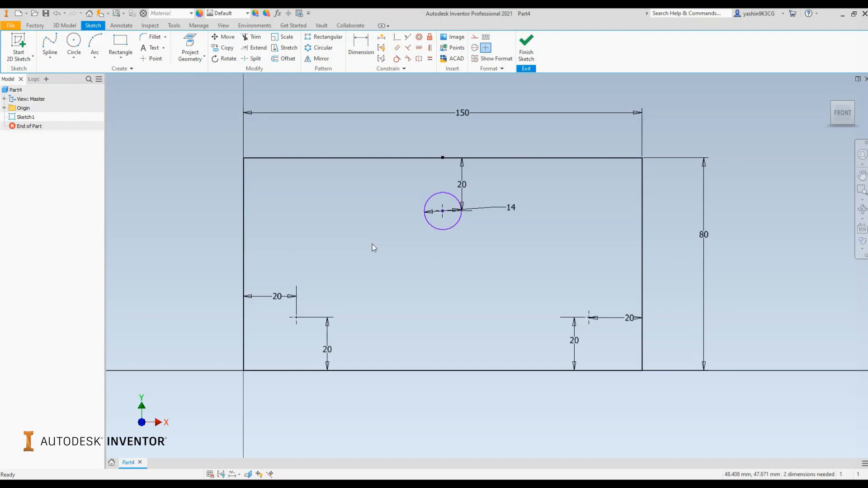
left_click(219, 38)
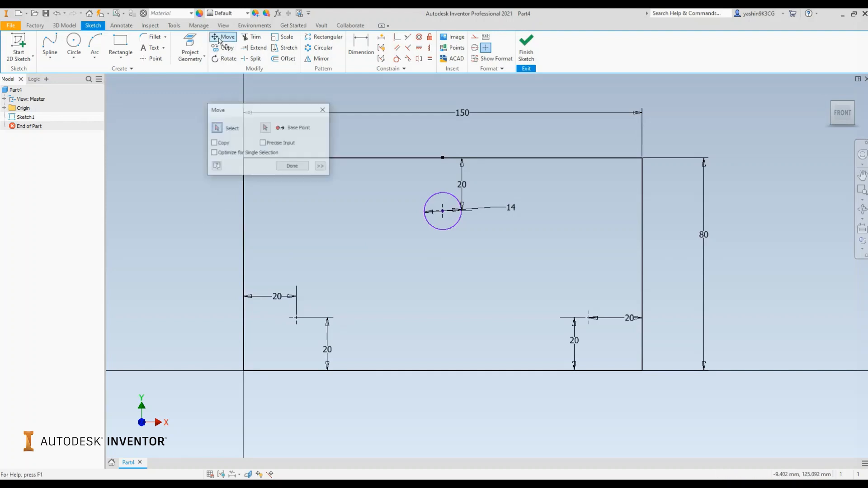
mouse_move(378, 142)
middle_mouse_down()
mouse_move(381, 133)
mouse_move(410, 137)
middle_mouse_up()
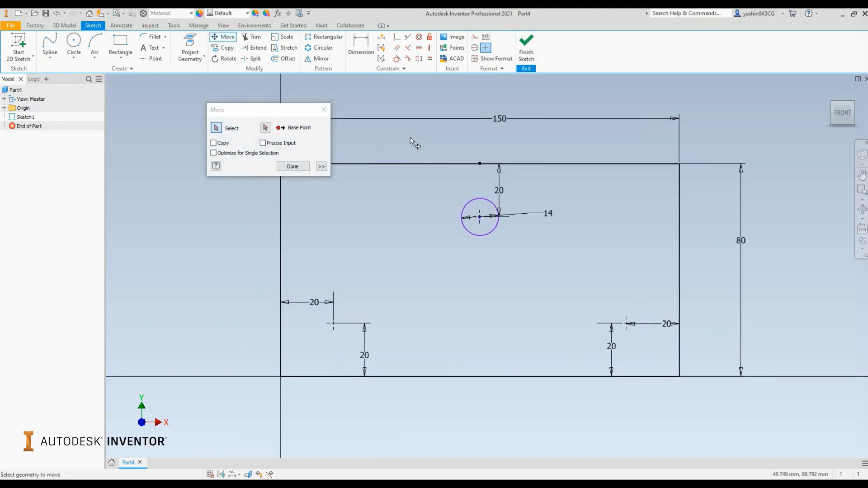
left_click(224, 144)
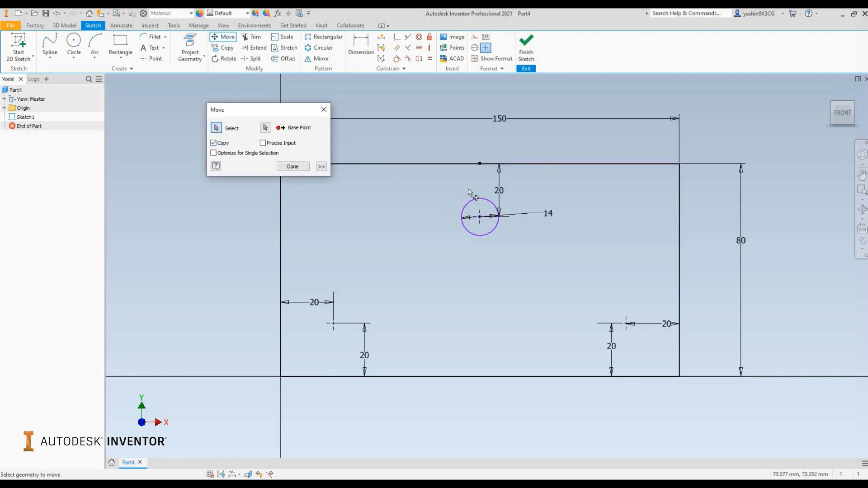
left_click(474, 201)
left_click(265, 127)
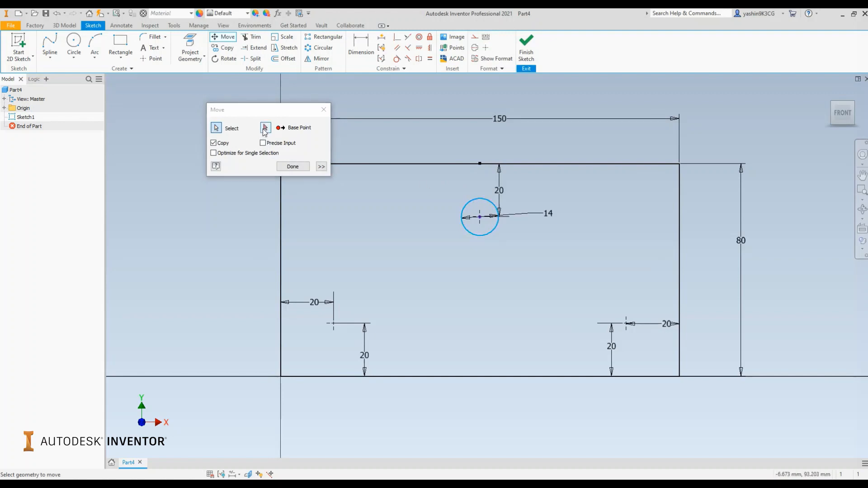
left_click(479, 217)
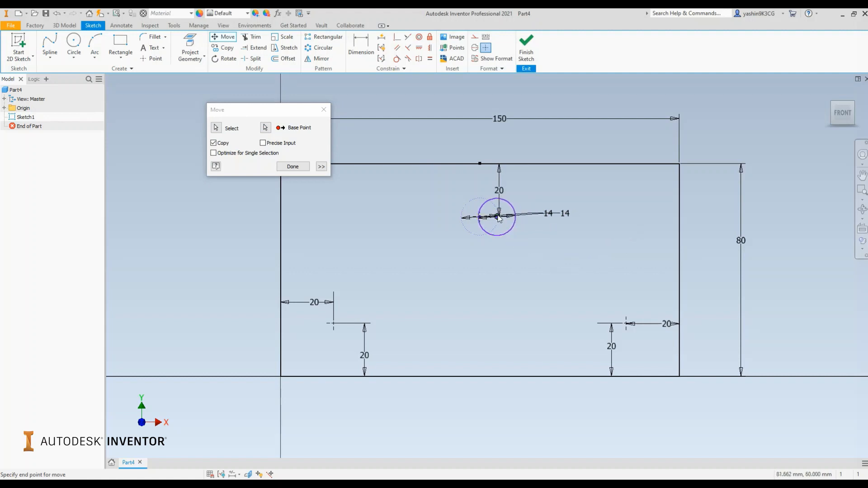
left_click(626, 323)
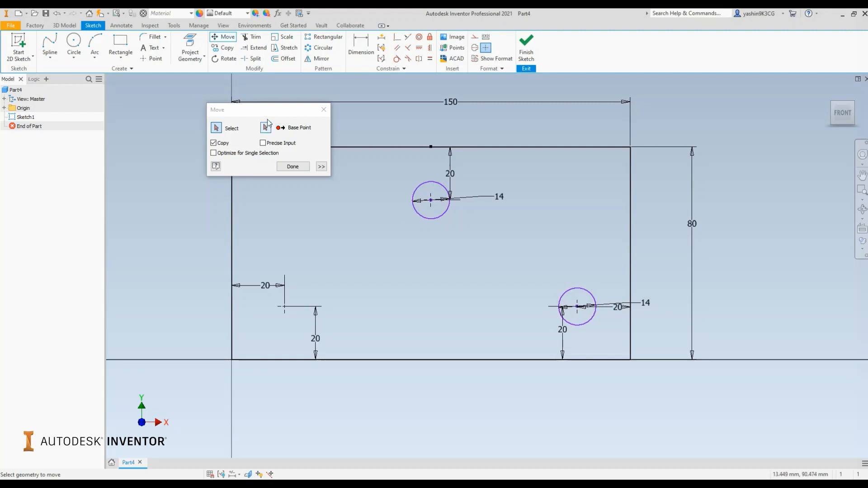
Copy the lower-right circle by its centre onto the lower-left sketch point and finish the Move command
left_click_drag(269, 118, 595, 151)
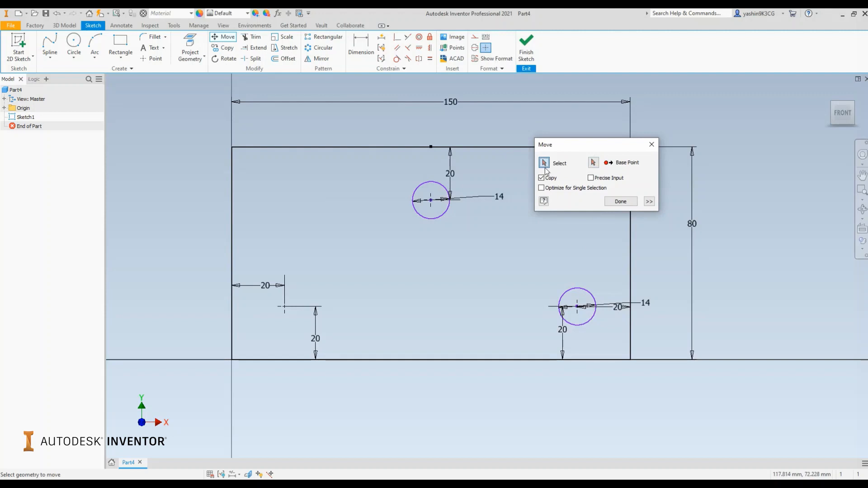
left_click(567, 290)
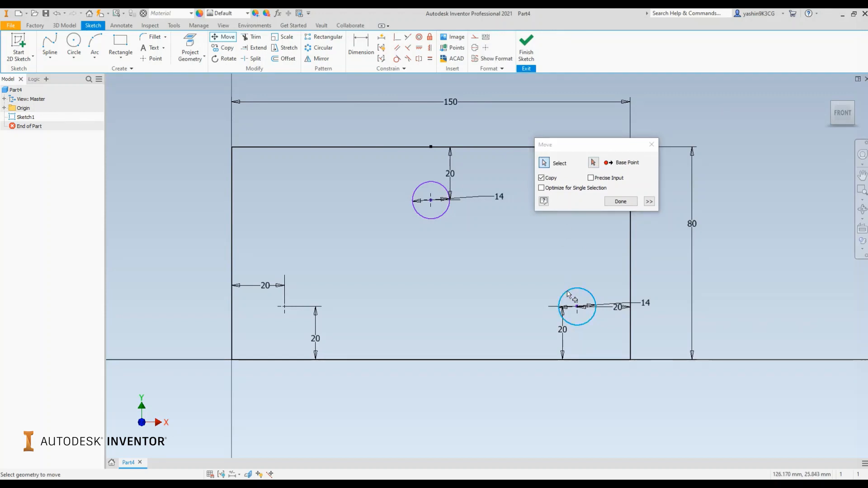
left_click(593, 163)
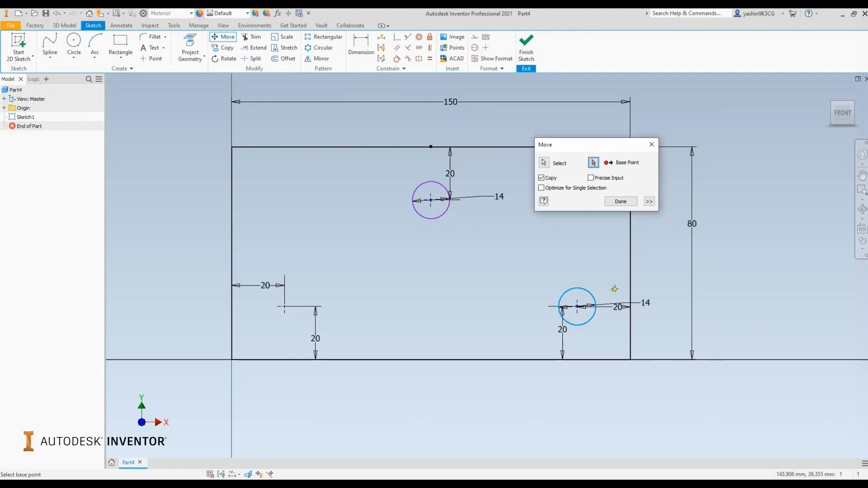
left_click(577, 306)
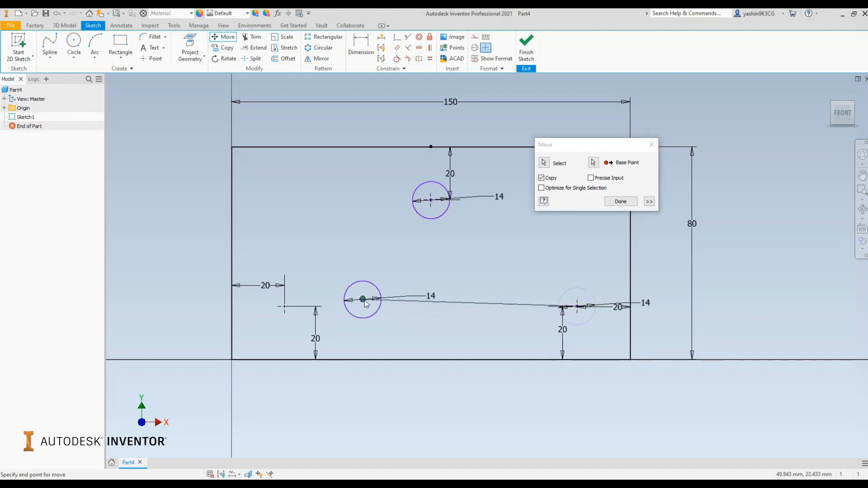
left_click(285, 312)
middle_click_drag(305, 205, 439, 225)
left_click_drag(585, 147, 231, 128)
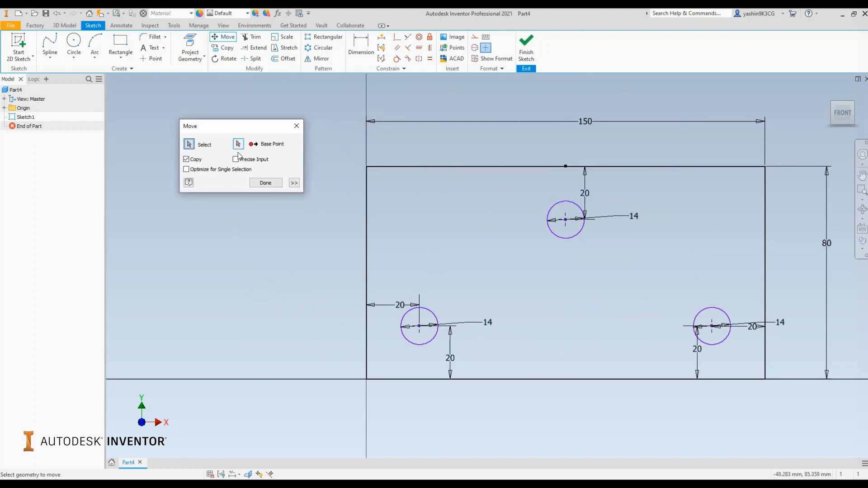
left_click(265, 182)
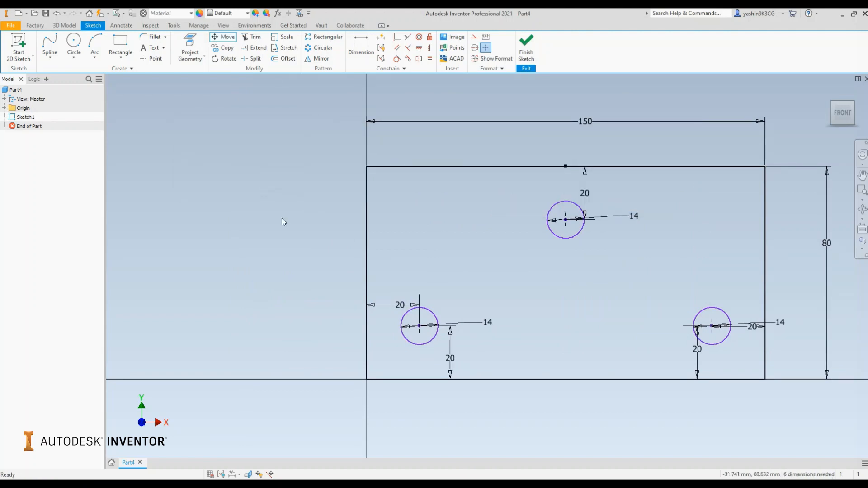
Select the whole rectangle sketch with its three circles as the geometry for the Move tool
middle_click_drag(281, 218, 246, 178)
left_click(223, 36)
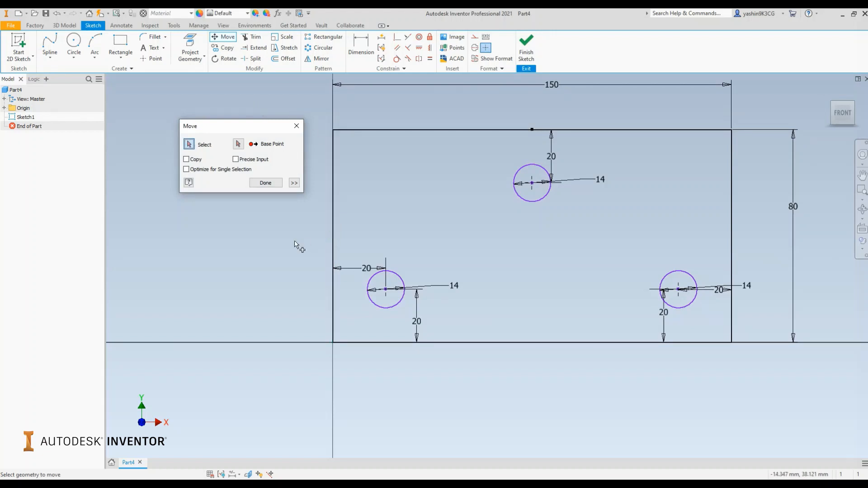
scroll(301, 246, "down", 3)
left_click_drag(616, 132, 299, 358)
scroll(299, 340, "up", 3)
Enable Precise Input for the move, set the rectangle's lower-left corner as base point, and allow the existing constraints to be removed
left_click(238, 144)
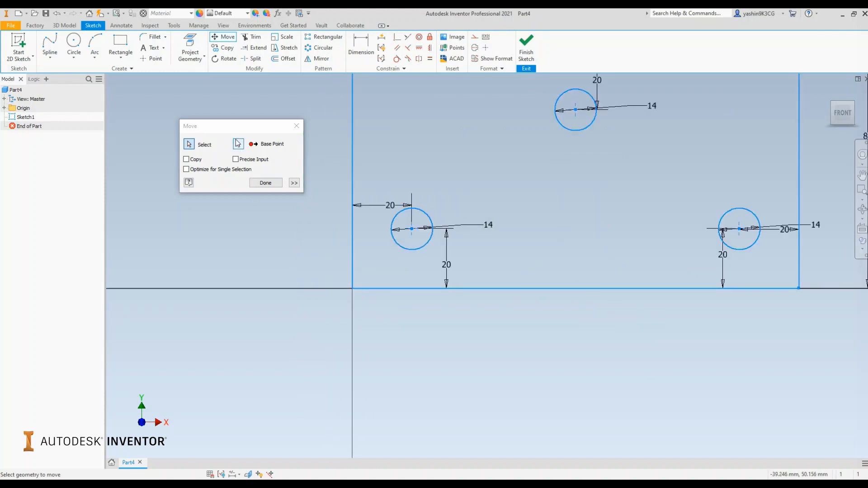
scroll(371, 153, "down", 3)
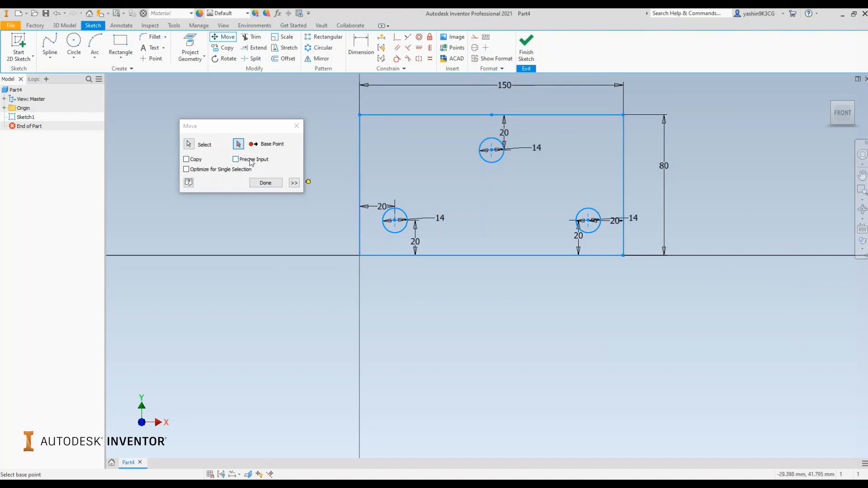
key("ctrl")
key("ctrl")
left_click(249, 160)
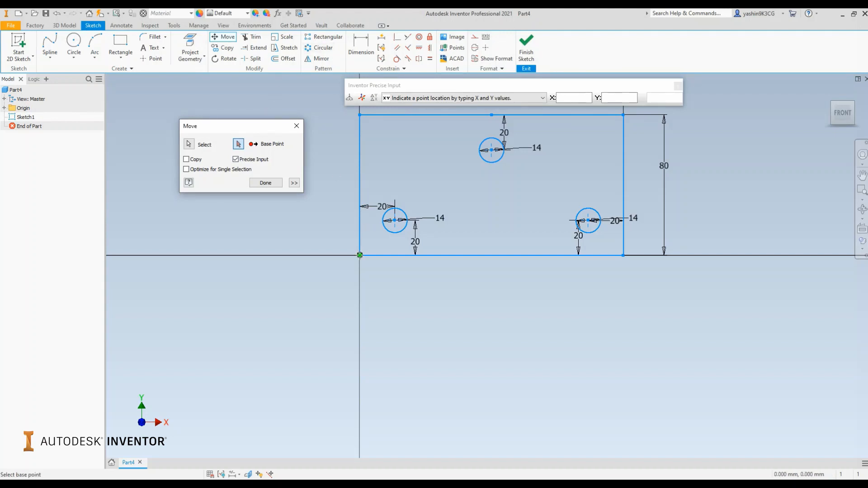
left_click(359, 256)
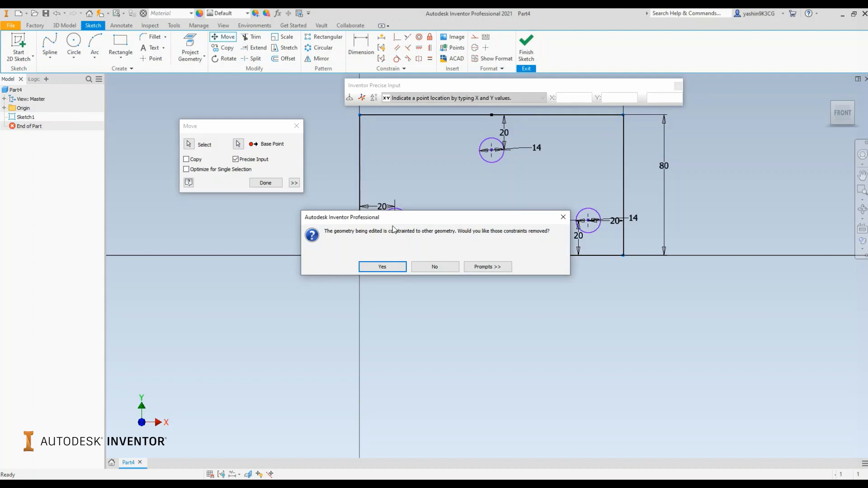
left_click(390, 268)
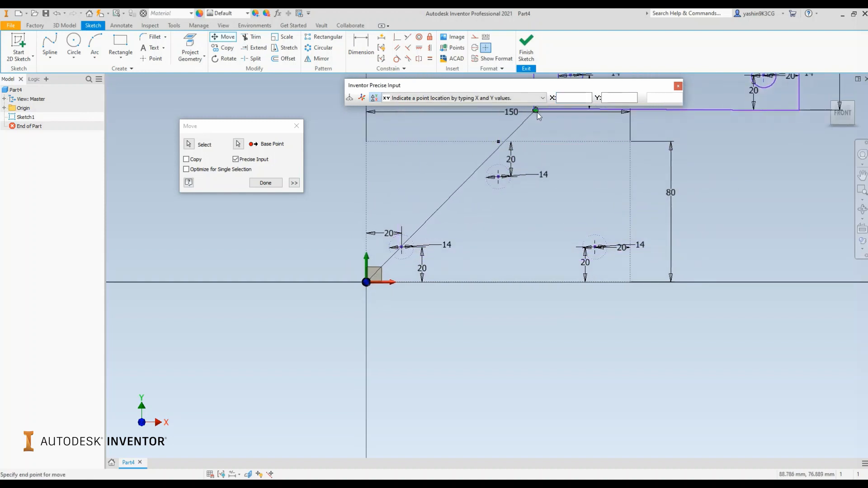
Move the selected sketch geometry to the end point X 50, Y 50 mm and finish the Move command
left_click_drag(486, 88, 486, 138)
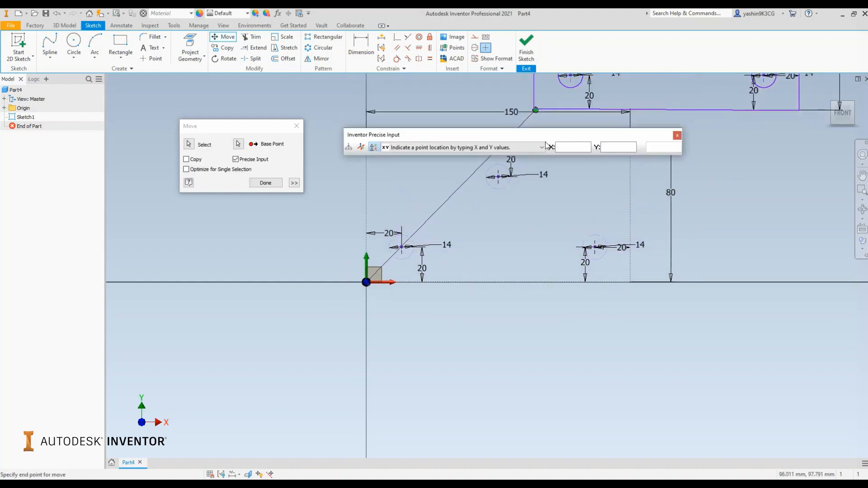
left_click(578, 147)
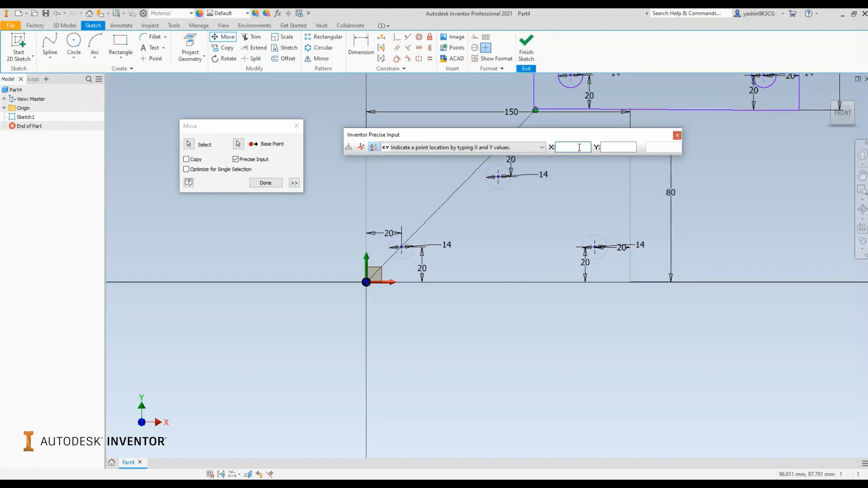
type("50")
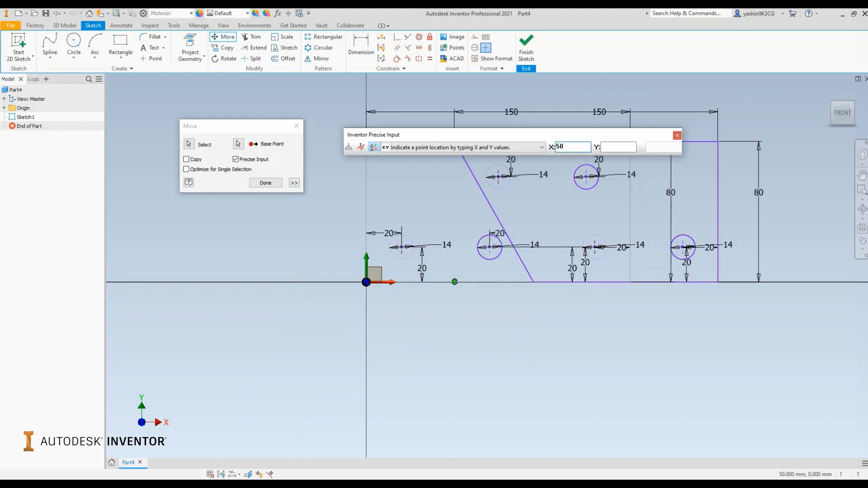
key("Tab")
type("50")
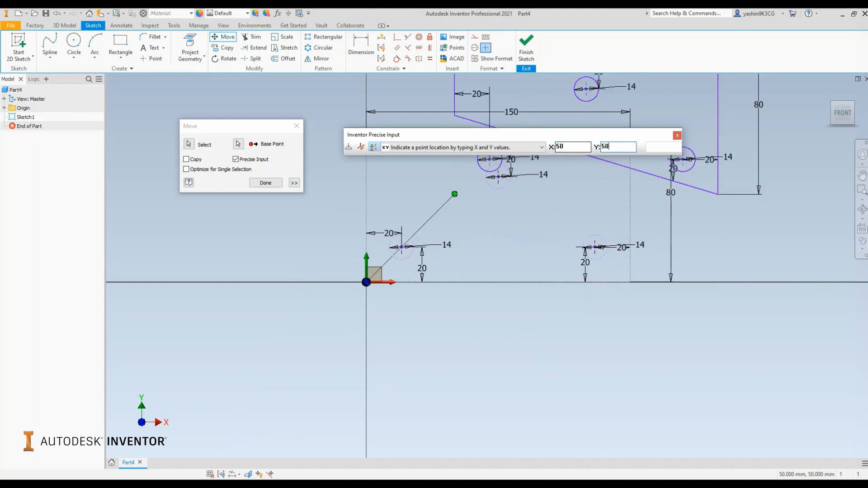
key("Return")
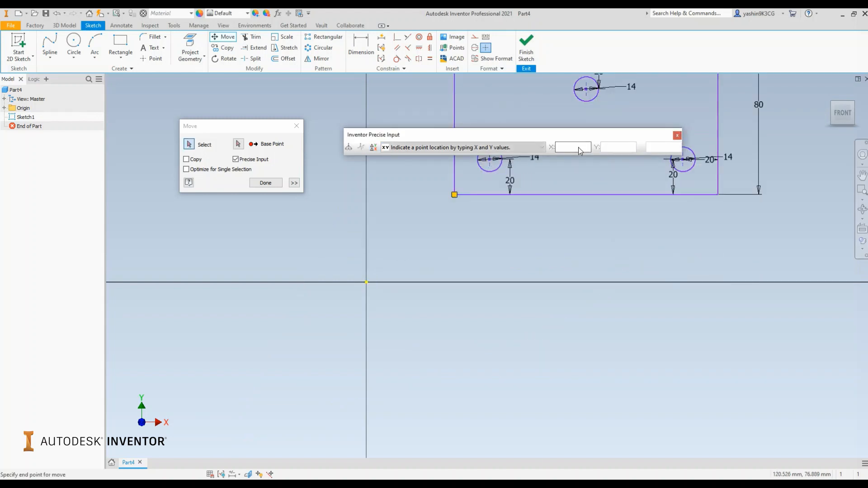
scroll(567, 164, "down", 3)
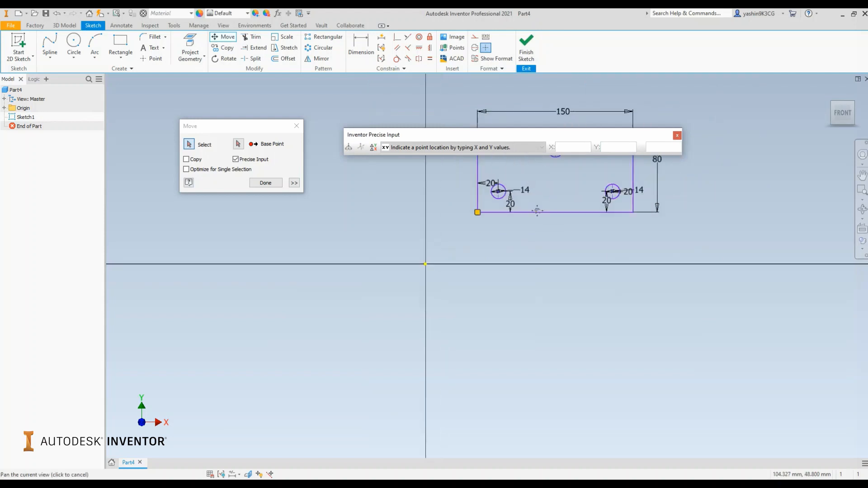
left_click(676, 137)
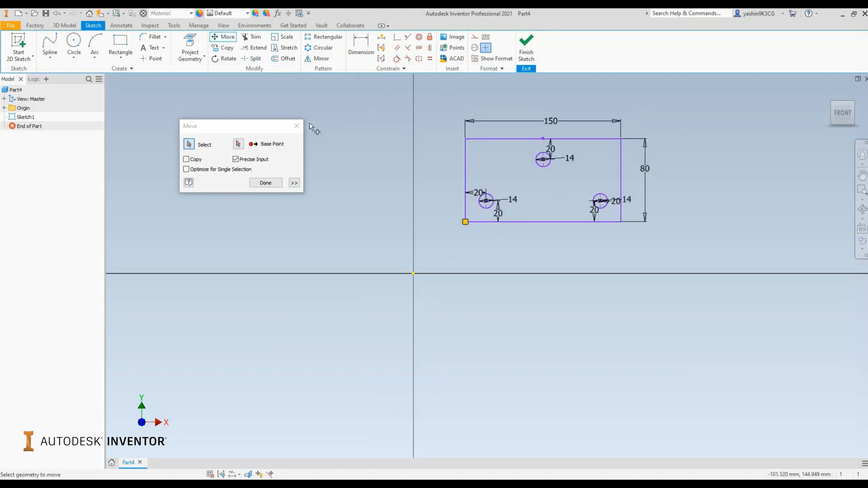
left_click(297, 126)
middle_click_drag(417, 170, 337, 155)
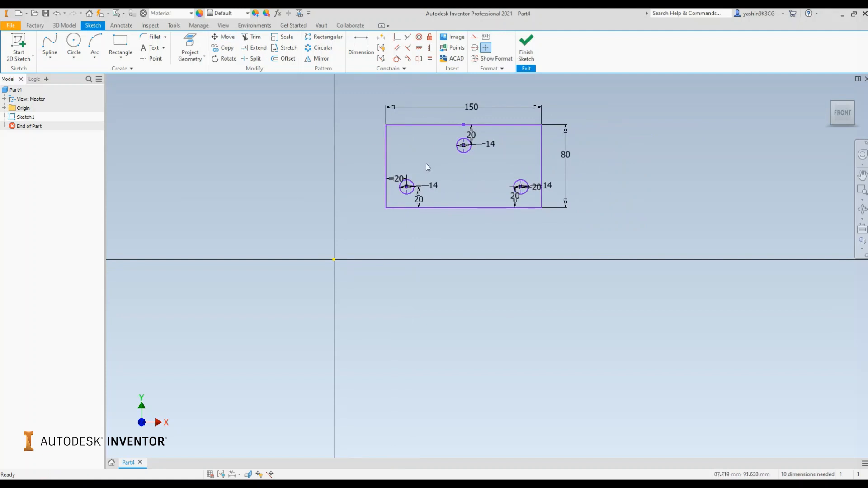
scroll(393, 210, "up", 3)
middle_click_drag(393, 210, 392, 229)
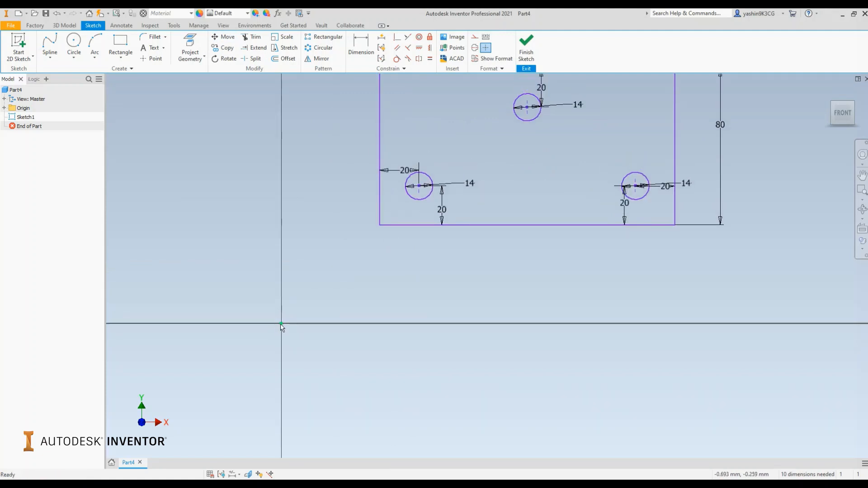
key("ctrl")
scroll(575, 324, "up", 3)
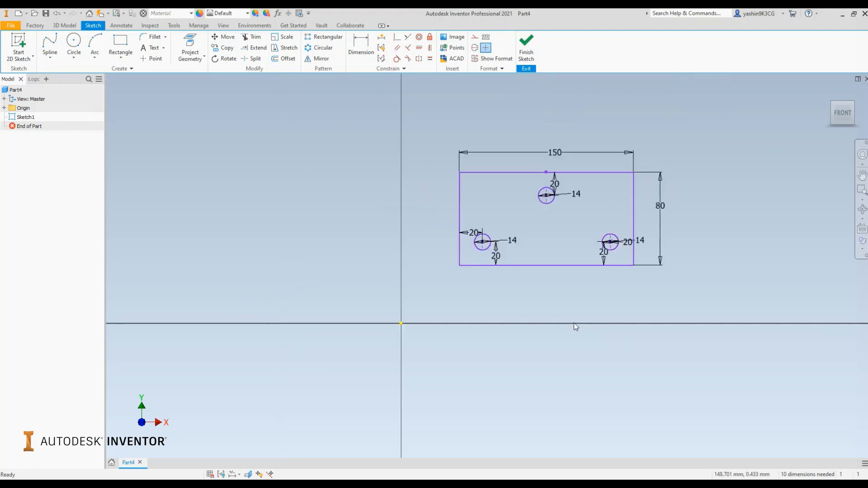